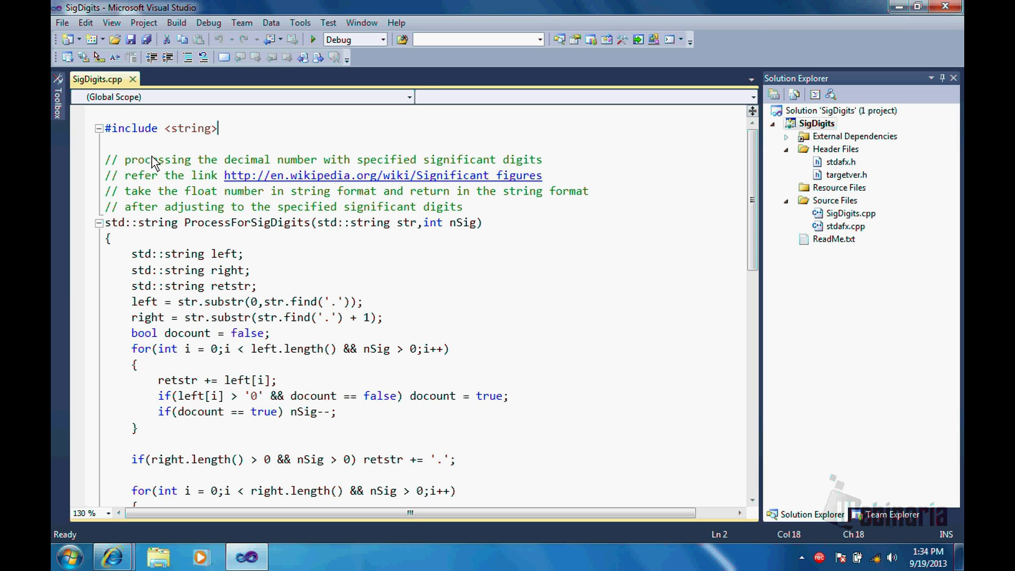
# - Review ProcessForSigDigits' header comment, reference link and its string str, nSig signature
pyautogui.moveTo(151, 162); pyautogui.dragTo(350, 165)
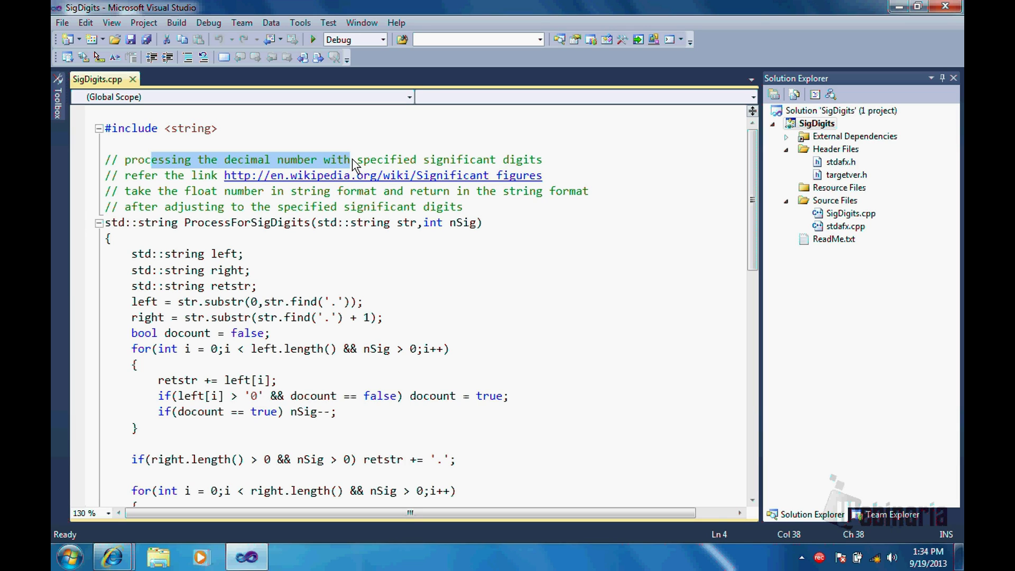
pyautogui.click(370, 166)
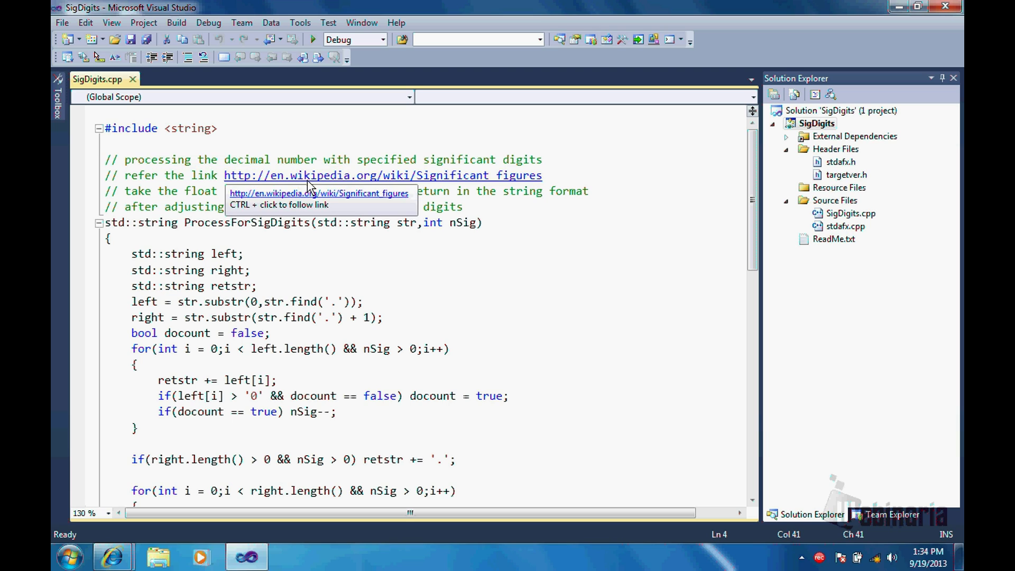
pyautogui.moveTo(166, 176); pyautogui.dragTo(426, 178)
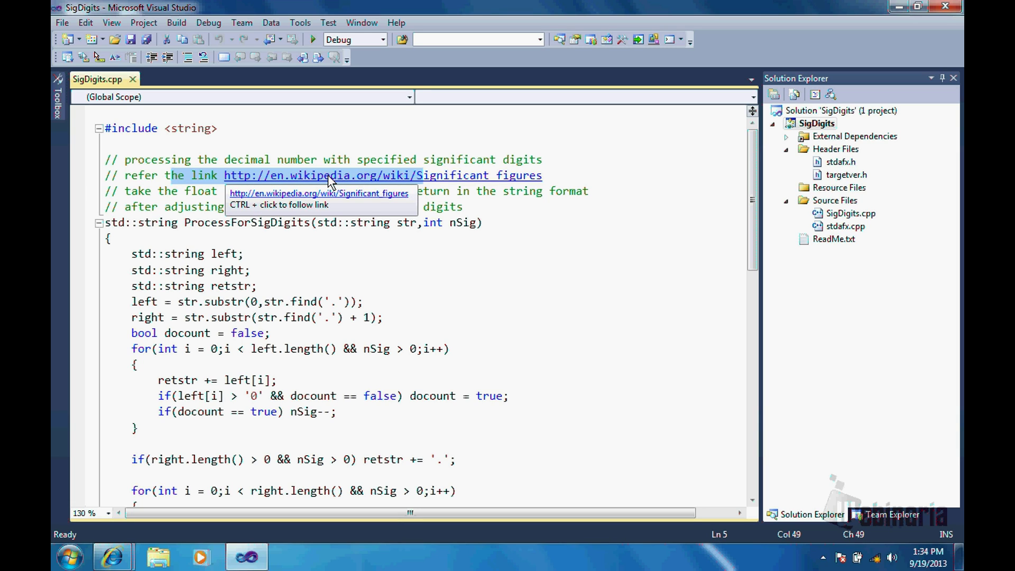
pyautogui.click(208, 190)
pyautogui.doubleClick(198, 219)
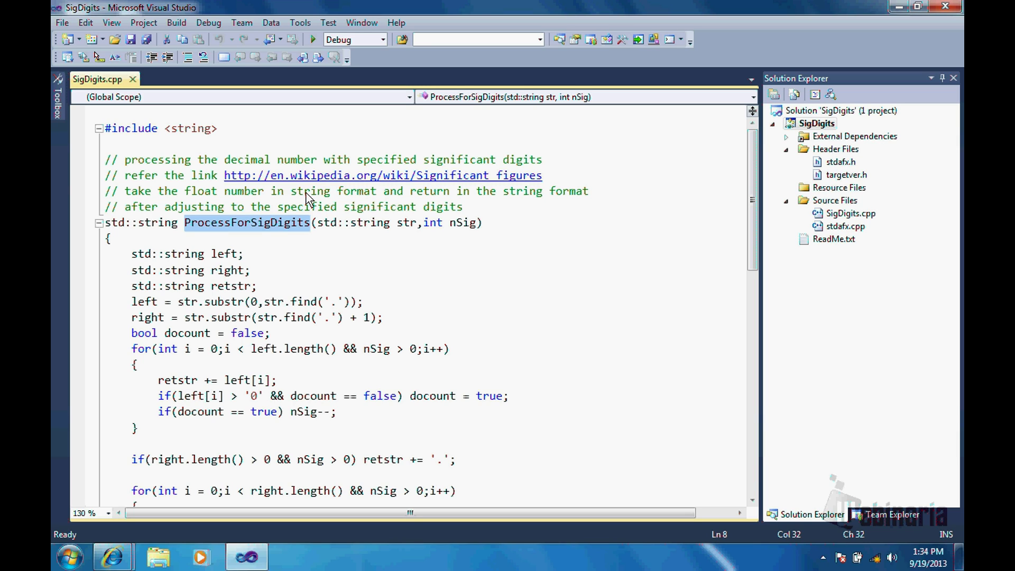
pyautogui.moveTo(305, 195); pyautogui.dragTo(361, 201)
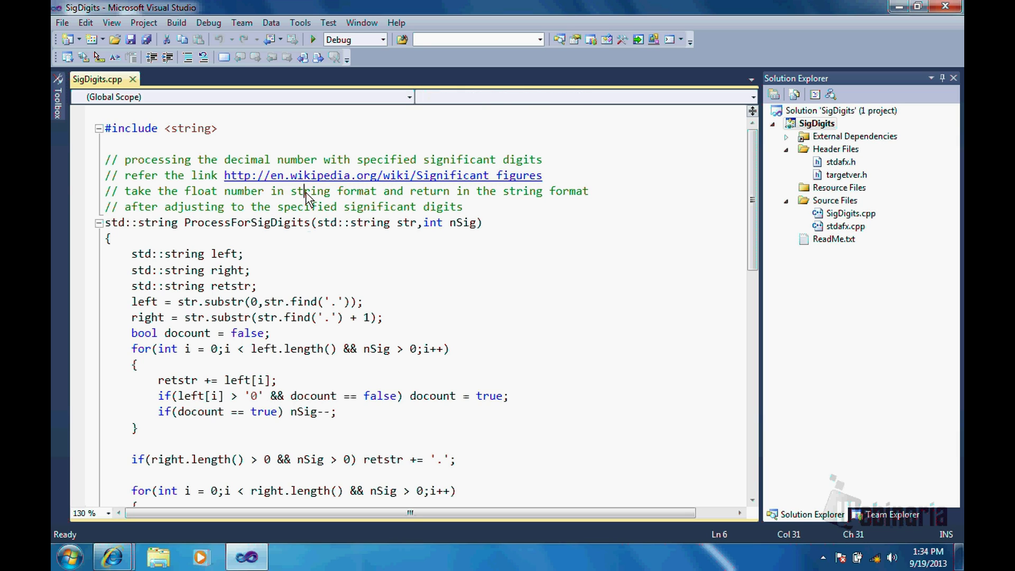
pyautogui.doubleClick(407, 223)
pyautogui.click(450, 206)
pyautogui.moveTo(376, 208); pyautogui.dragTo(447, 206)
pyautogui.click(468, 223)
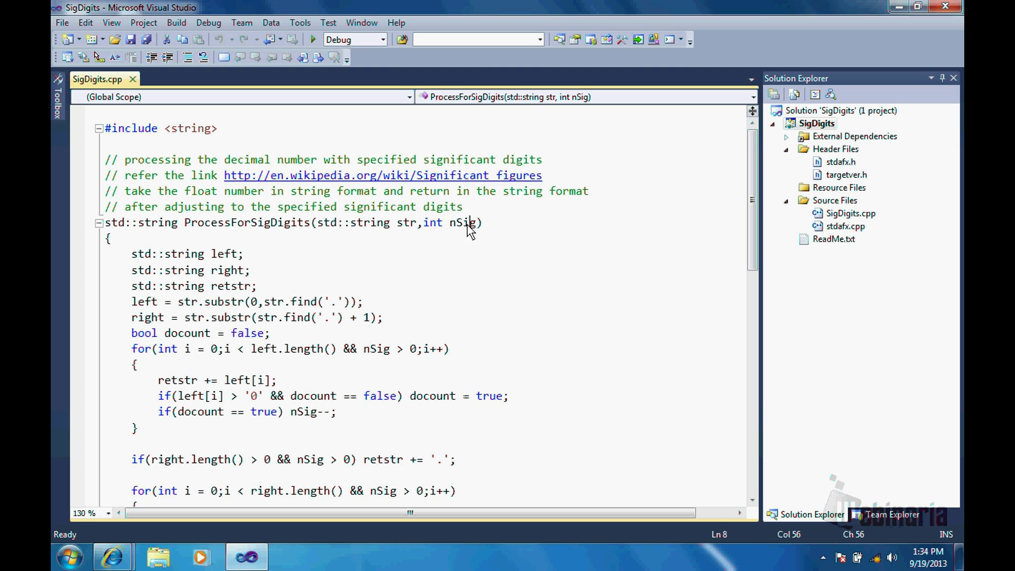
pyautogui.doubleClick(464, 223)
pyautogui.click(309, 207)
pyautogui.doubleClick(166, 223)
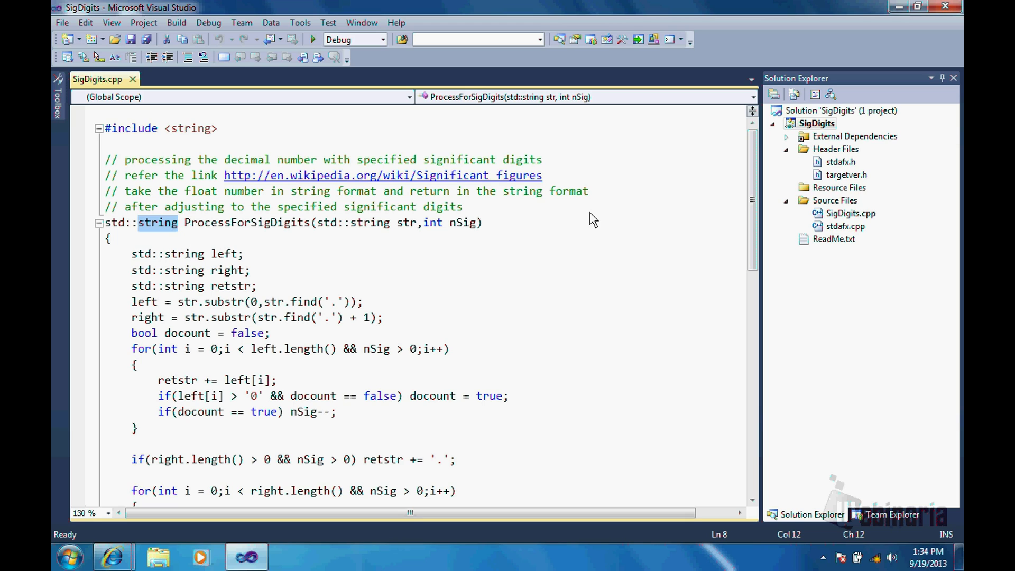
pyautogui.click(735, 197)
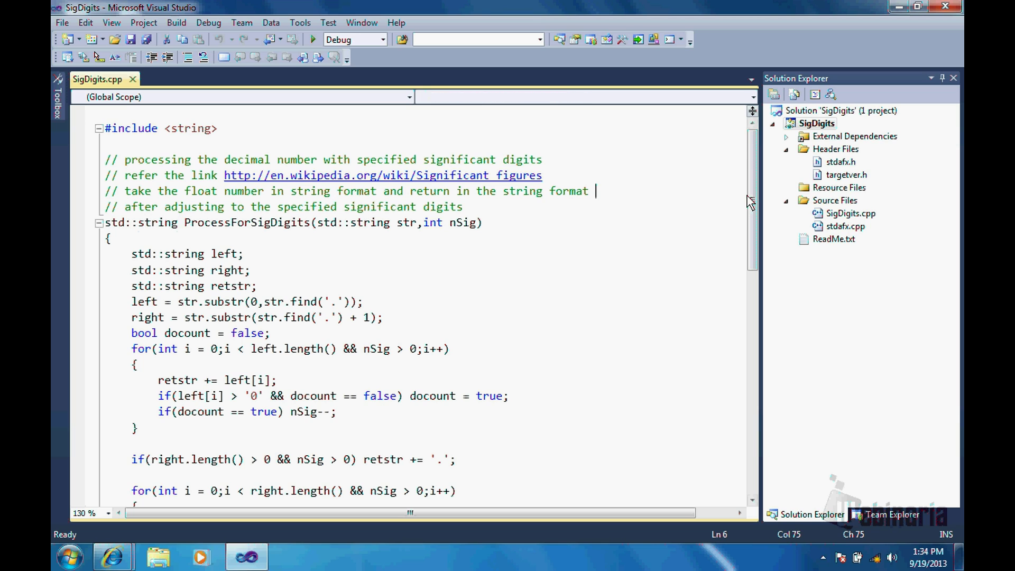
pyautogui.moveTo(753, 198); pyautogui.dragTo(753, 238)
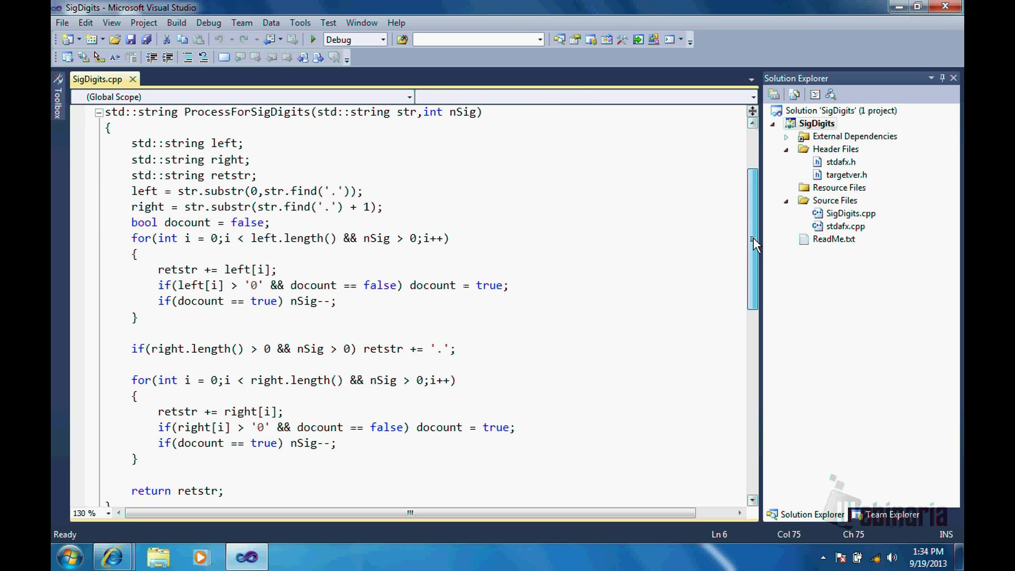
# - Examine the left, right and retstr locals and the loop appending left digits
pyautogui.doubleClick(216, 144)
pyautogui.doubleClick(237, 160)
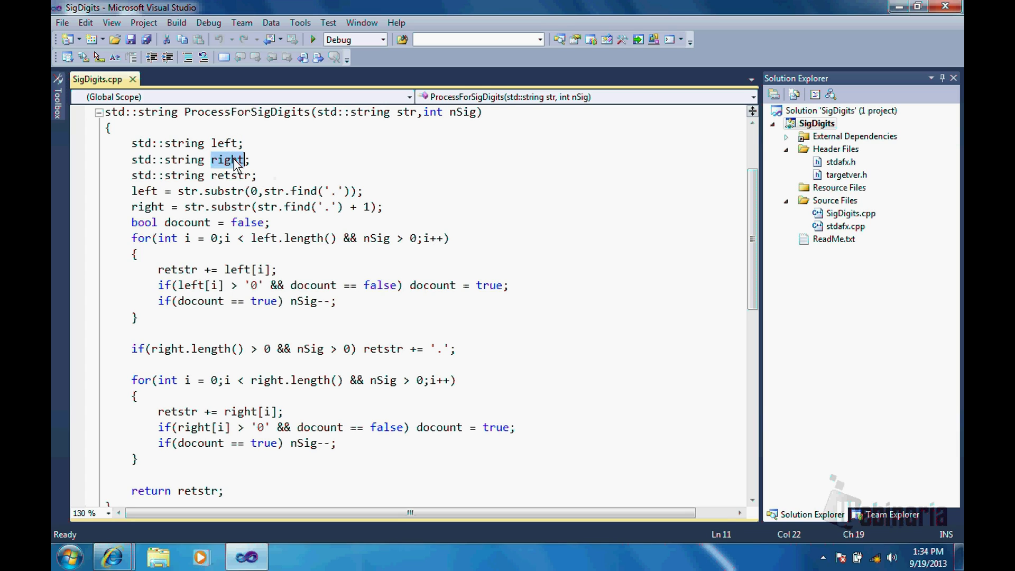
pyautogui.doubleClick(230, 177)
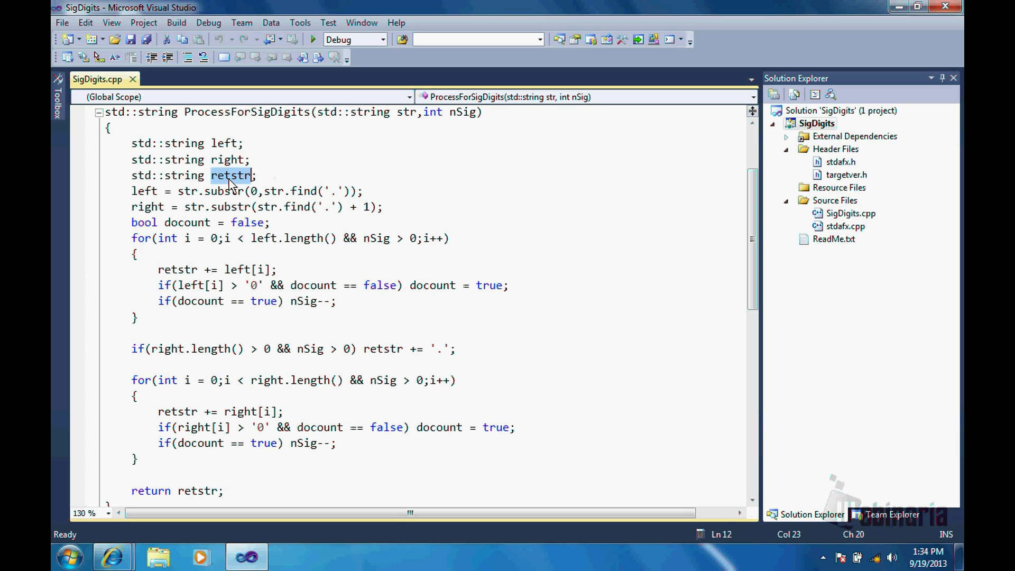
pyautogui.click(268, 178)
pyautogui.moveTo(132, 236); pyautogui.dragTo(153, 320)
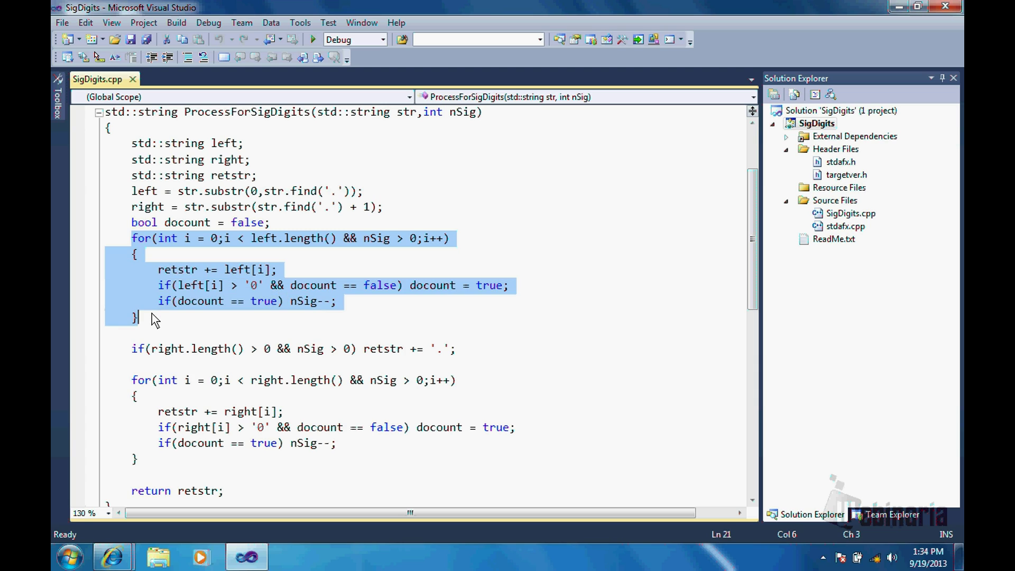
pyautogui.click(205, 267)
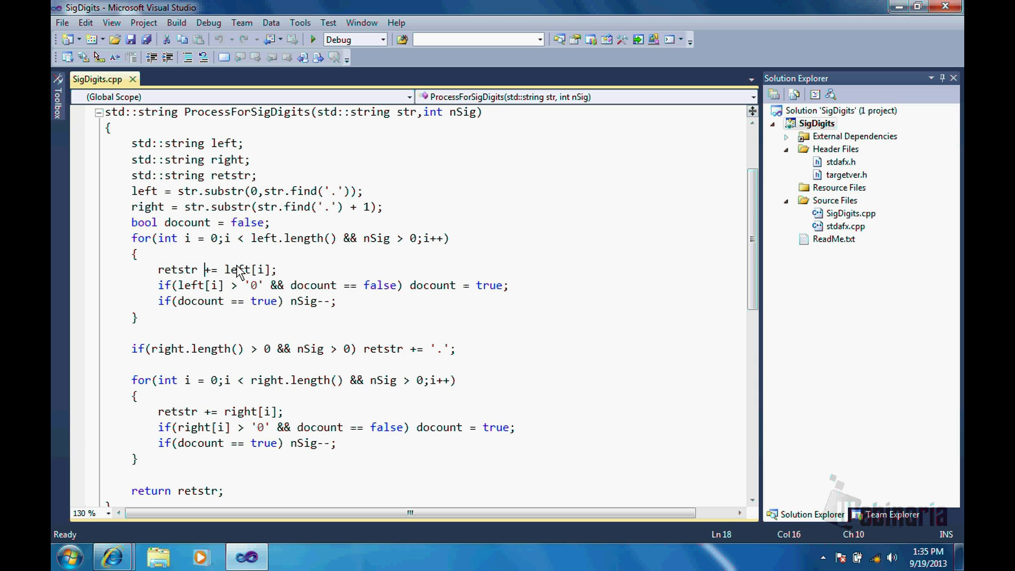
pyautogui.click(254, 270)
pyautogui.moveTo(253, 274); pyautogui.dragTo(202, 277)
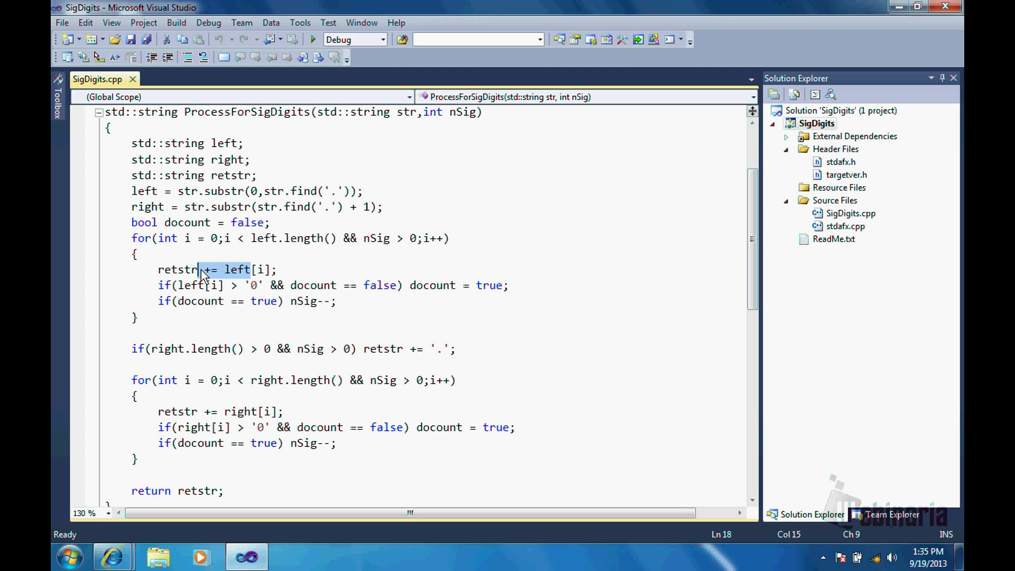
pyautogui.click(254, 287)
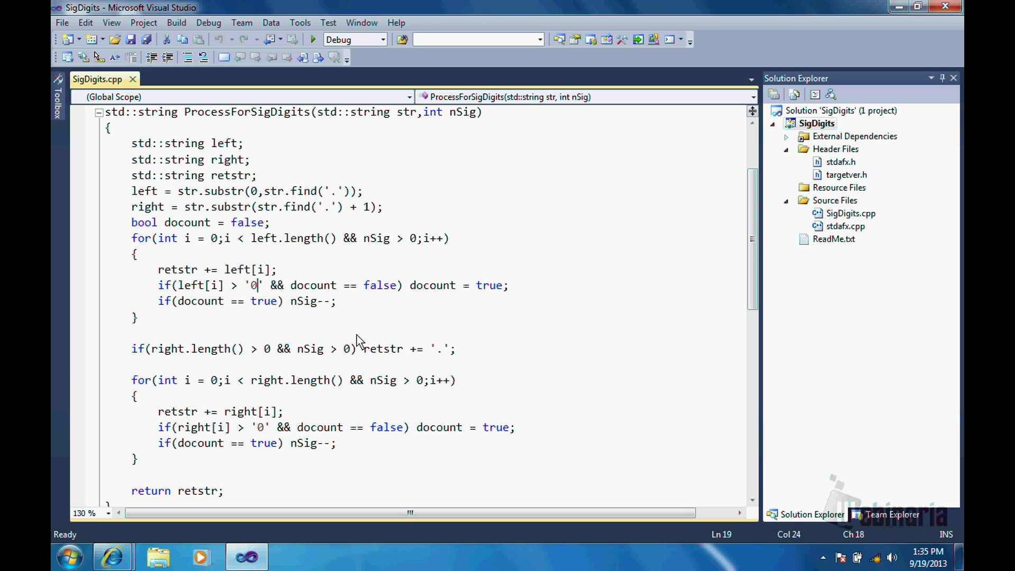
# - Examine the decimal-point append, the right-digits loop and the retstr return
pyautogui.moveTo(385, 349); pyautogui.dragTo(453, 355)
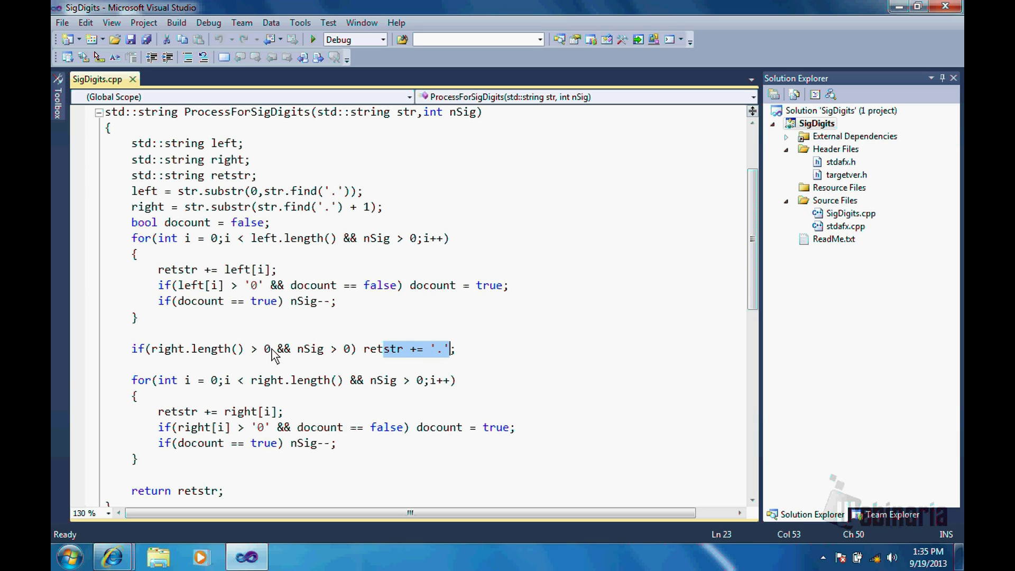
pyautogui.moveTo(277, 350); pyautogui.dragTo(163, 357)
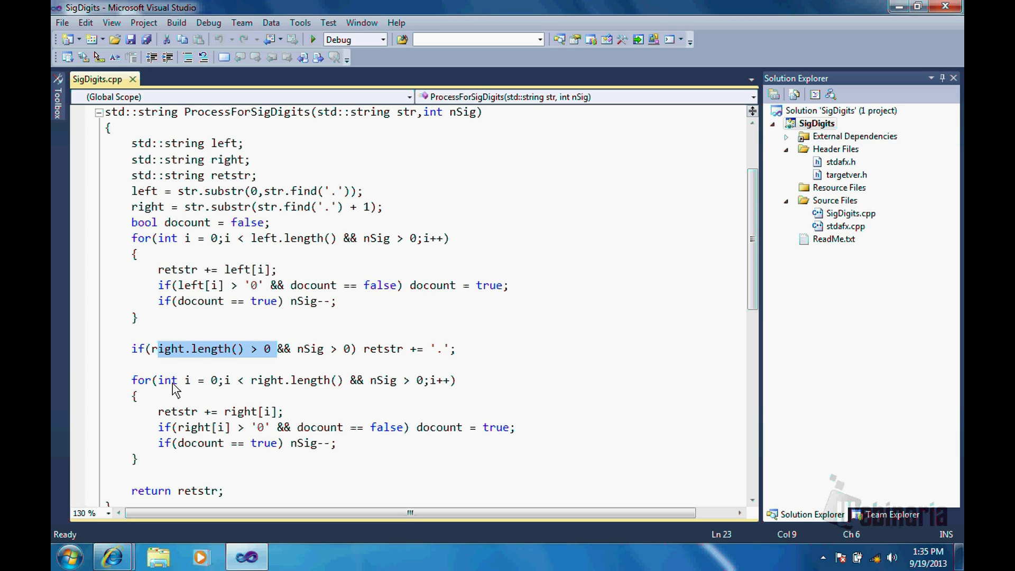
pyautogui.click(153, 369)
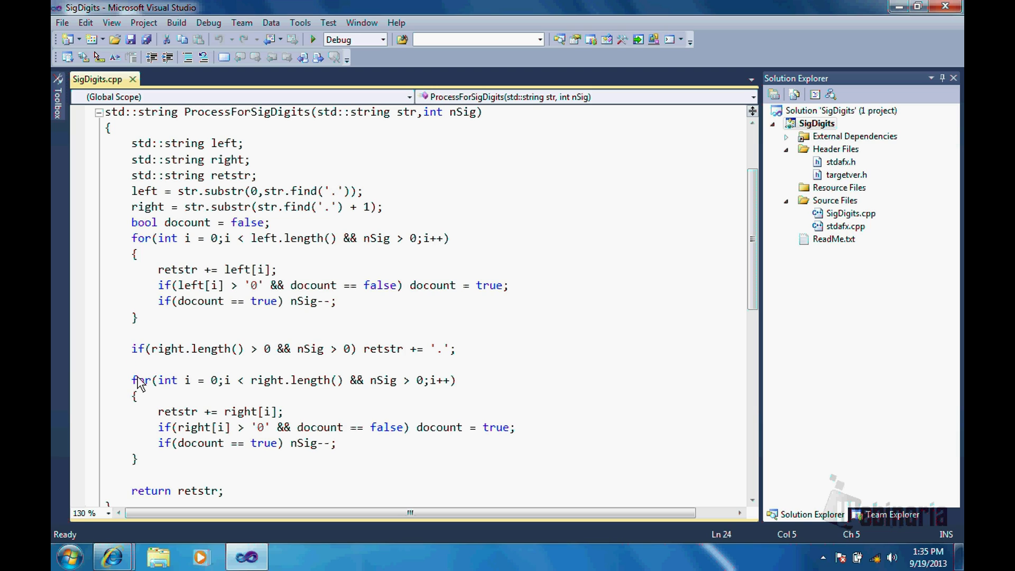
pyautogui.moveTo(132, 380)
pyautogui.mouseDown()
pyautogui.moveTo(149, 419)
pyautogui.moveTo(143, 465)
pyautogui.mouseUp()
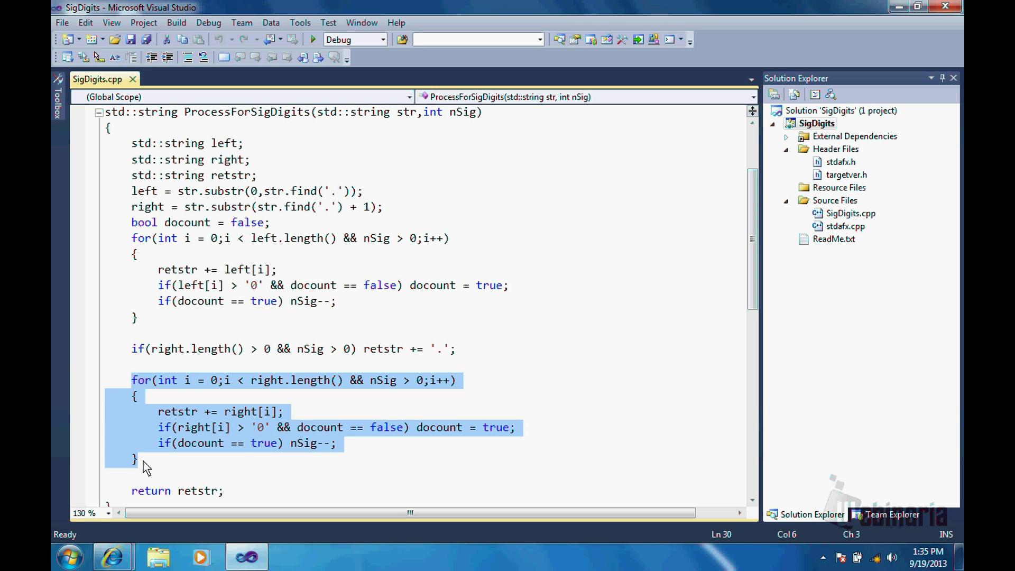
pyautogui.click(270, 411)
pyautogui.moveTo(263, 412); pyautogui.dragTo(225, 413)
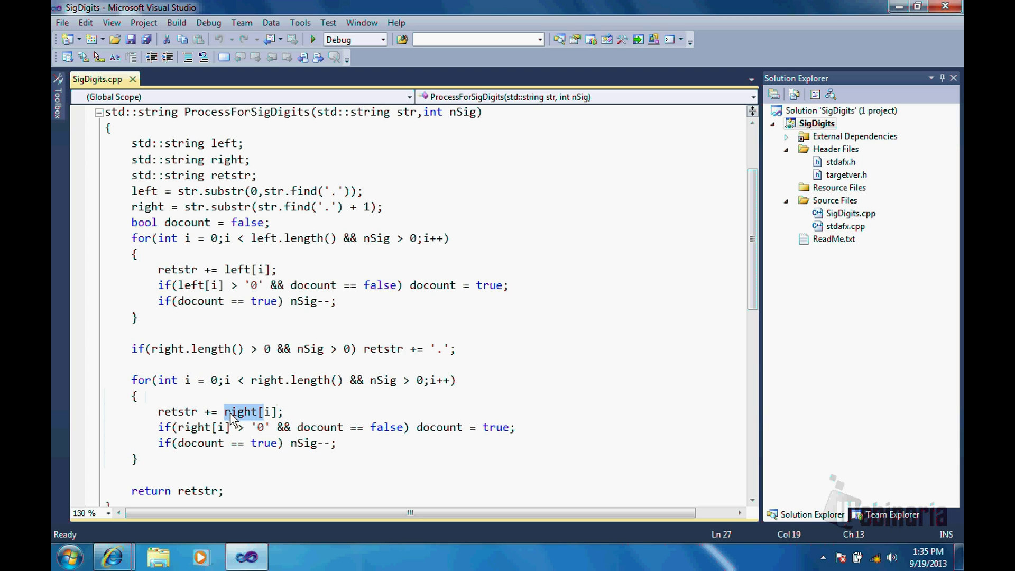
pyautogui.click(257, 427)
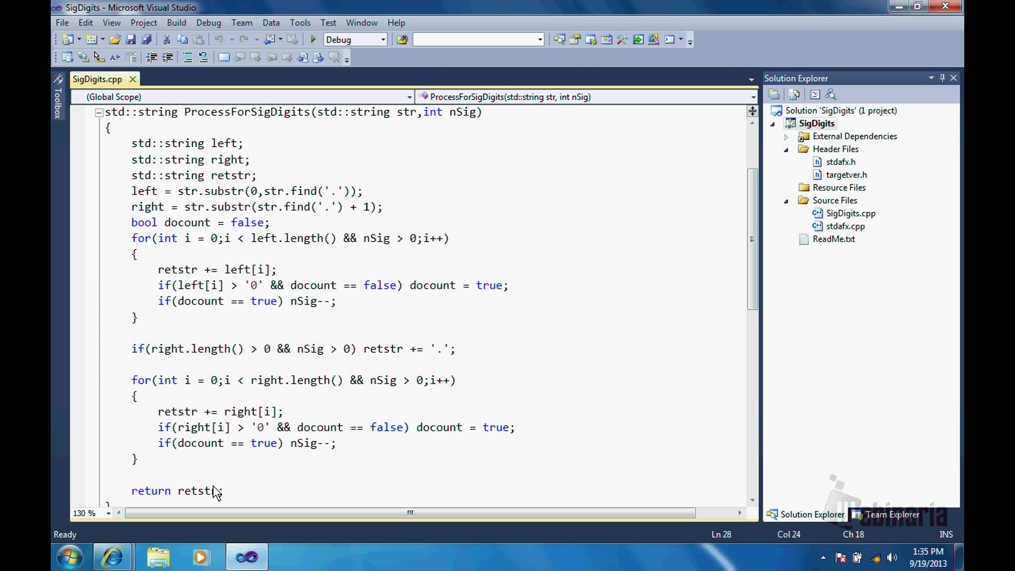
pyautogui.doubleClick(198, 494)
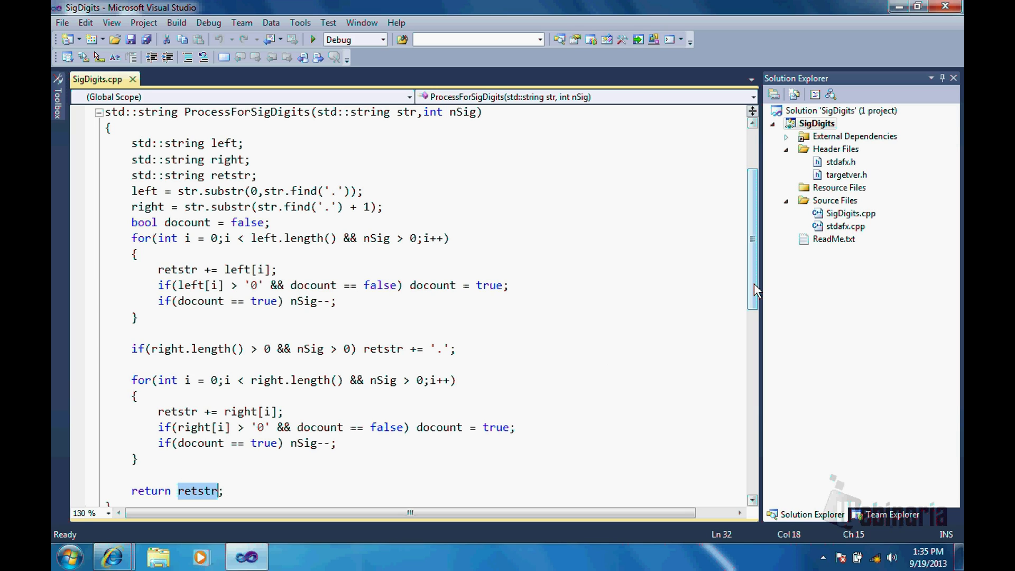
pyautogui.moveTo(755, 283); pyautogui.dragTo(749, 430)
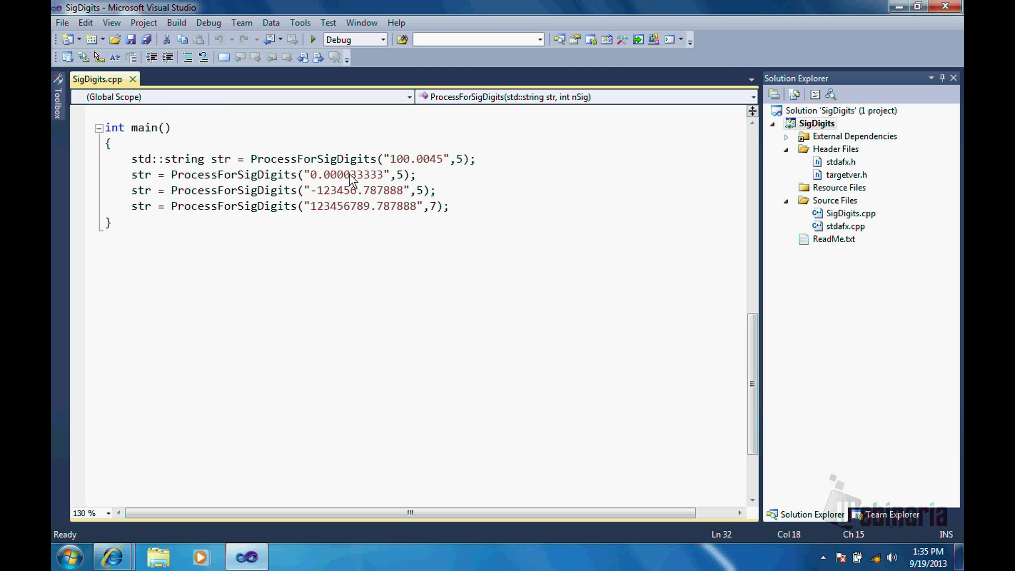
# - Look over the ProcessForSigDigits calls and number strings inside main
pyautogui.click(297, 135)
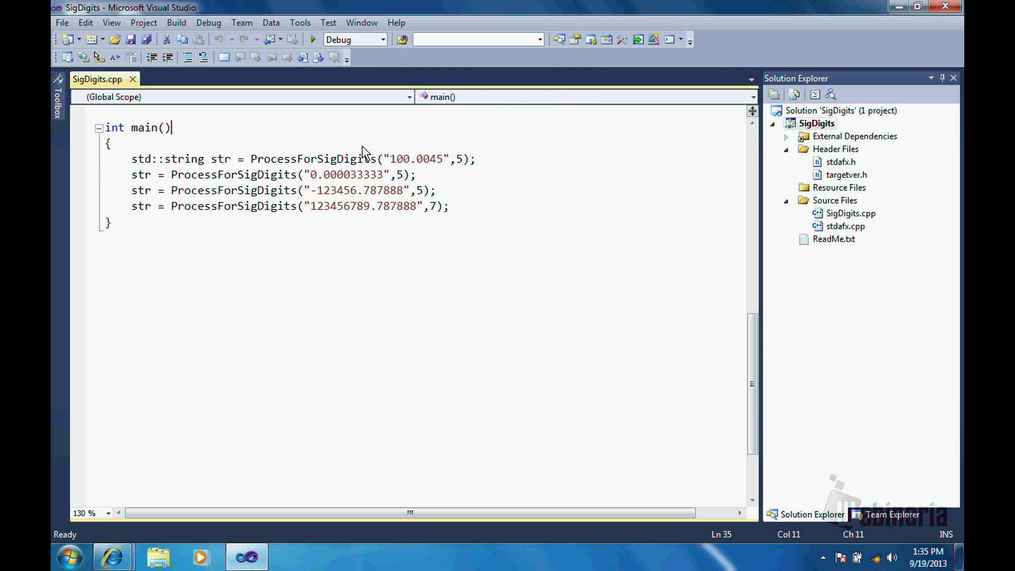
pyautogui.doubleClick(341, 161)
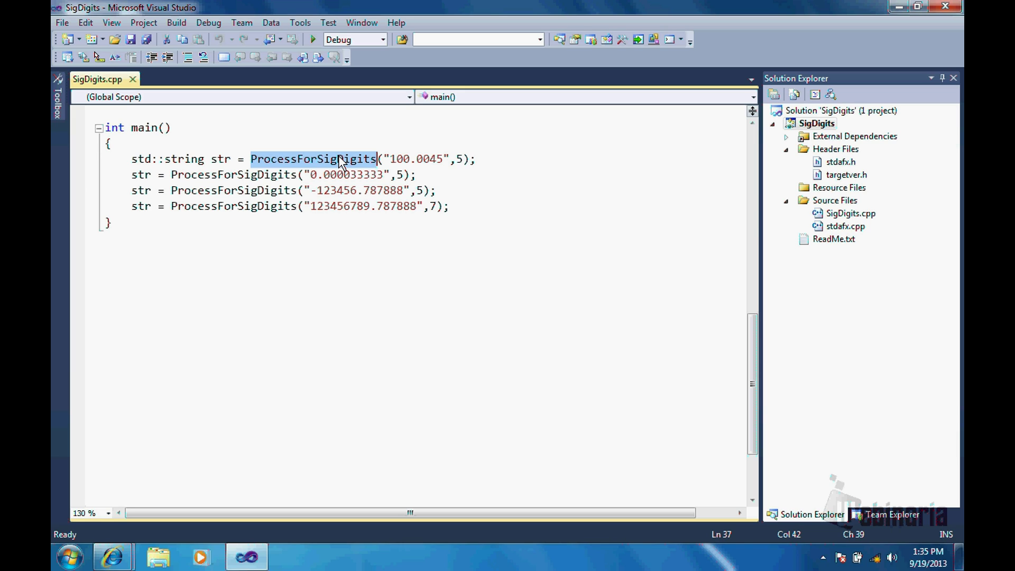
pyautogui.click(402, 161)
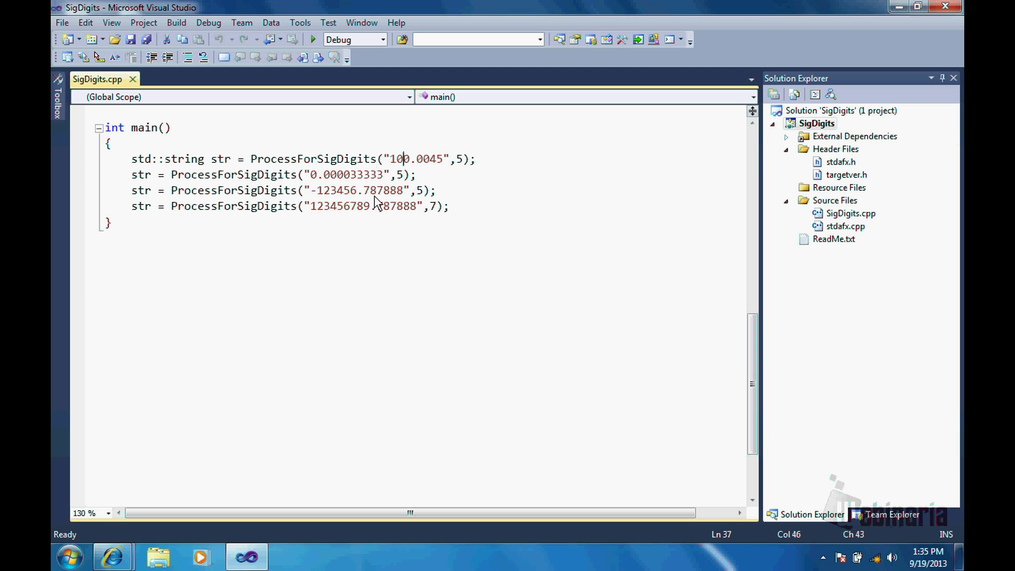
pyautogui.doubleClick(343, 176)
pyautogui.click(340, 192)
pyautogui.click(337, 161)
# - Set breakpoints on the 0.000033333, -123456.787888 and final calls and main's closing brace
pyautogui.click(82, 174)
pyautogui.click(83, 192)
pyautogui.click(79, 223)
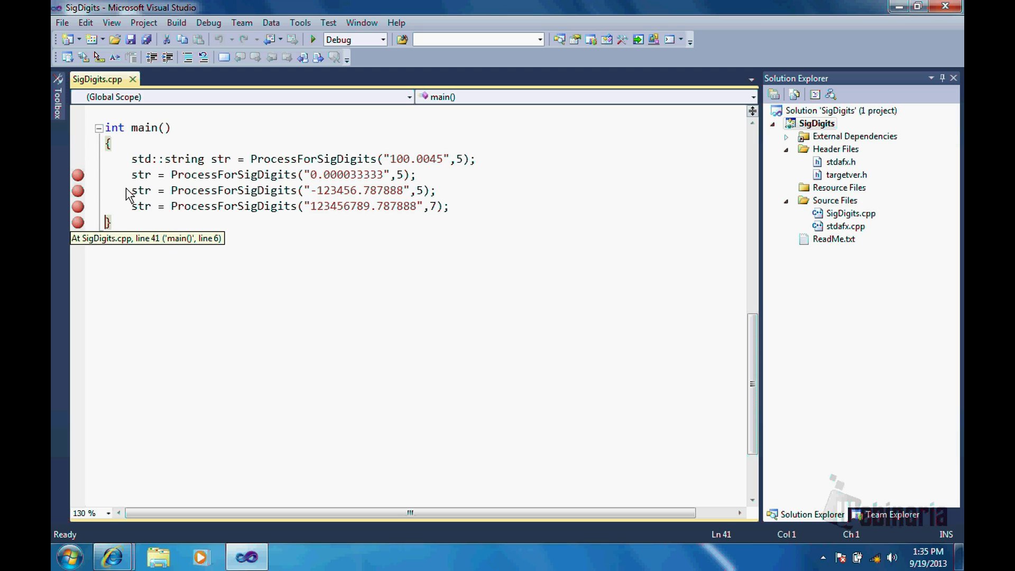
pyautogui.click(284, 113)
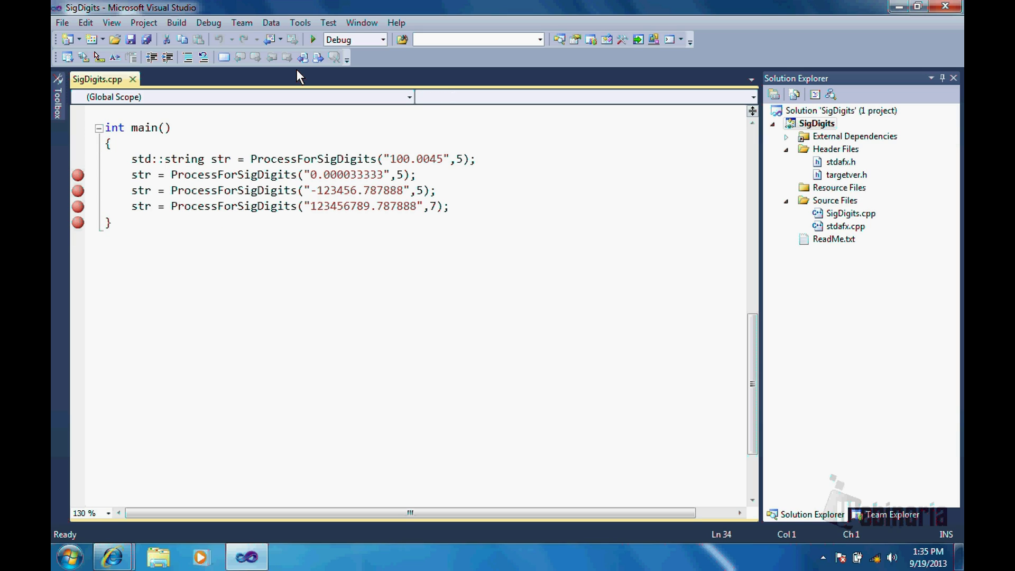
# - Run SigDigits in the debugger and confirm str reads "100.00" in Locals
pyautogui.click(313, 39)
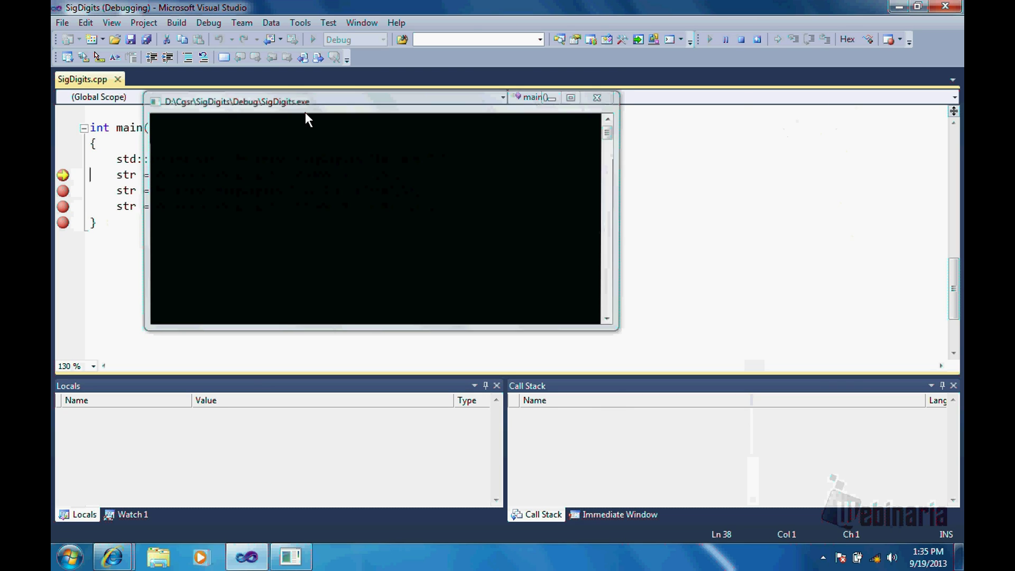
pyautogui.click(374, 162)
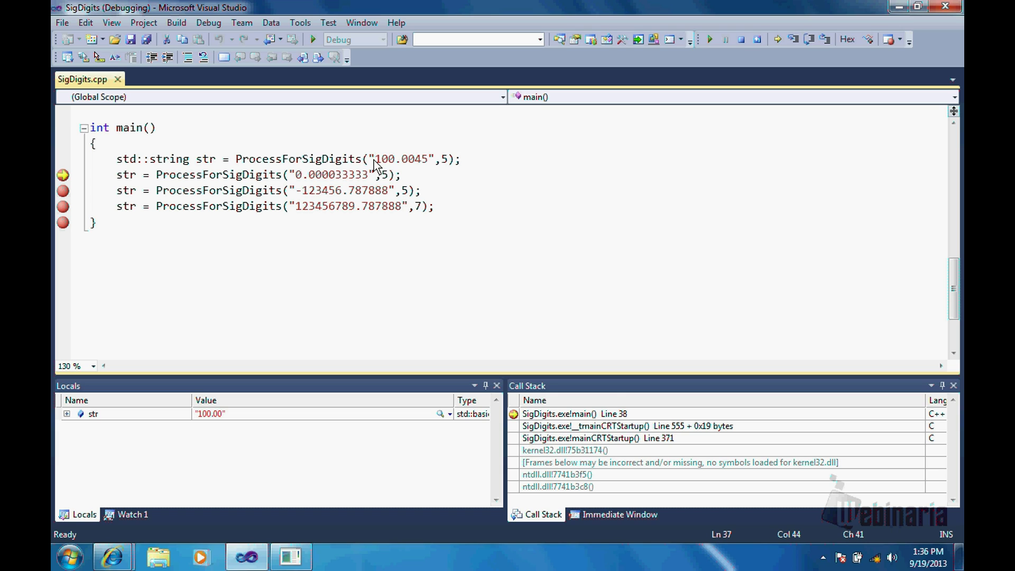
pyautogui.moveTo(370, 159); pyautogui.dragTo(428, 162)
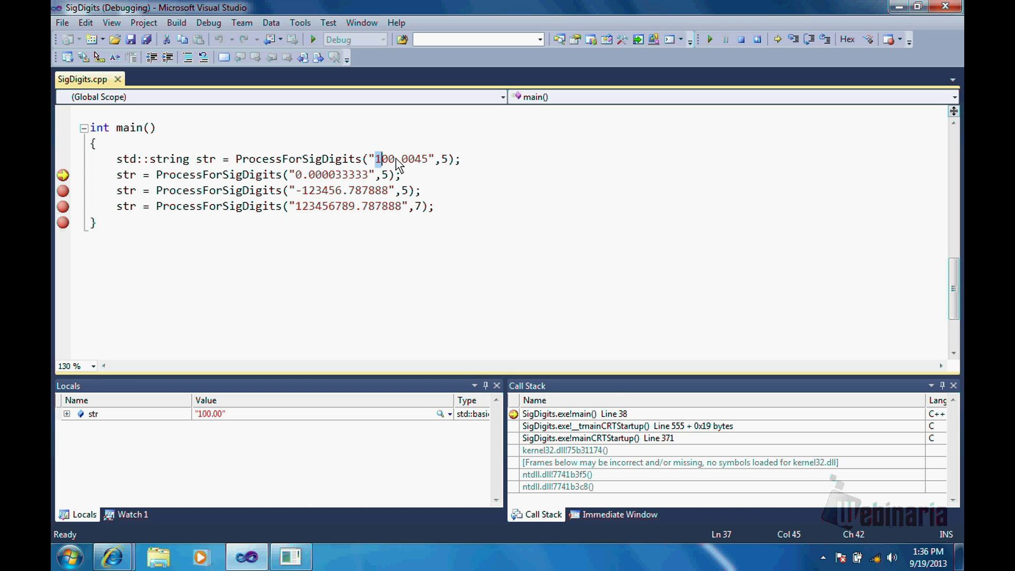
pyautogui.click(428, 162)
pyautogui.click(212, 416)
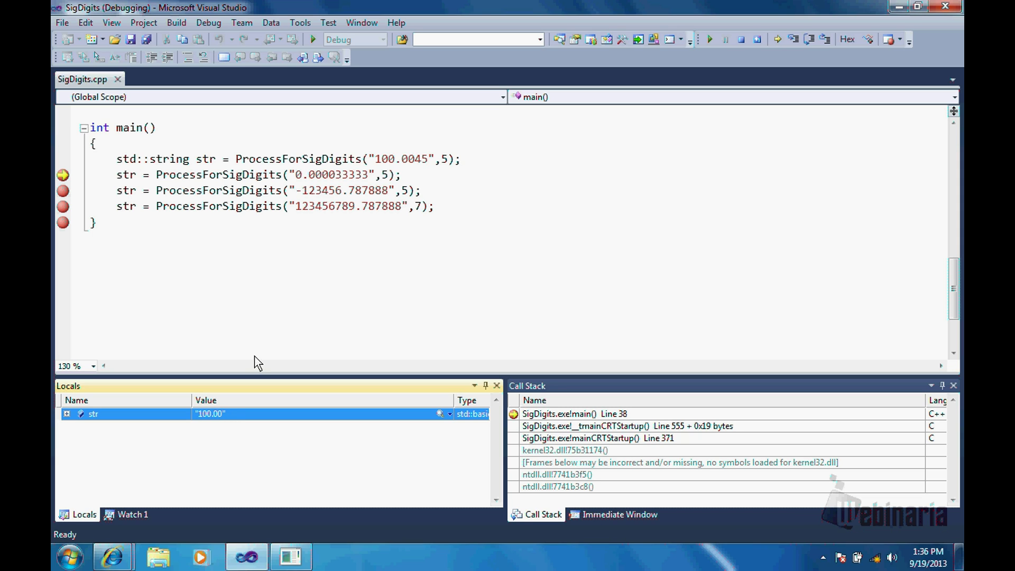
pyautogui.click(391, 161)
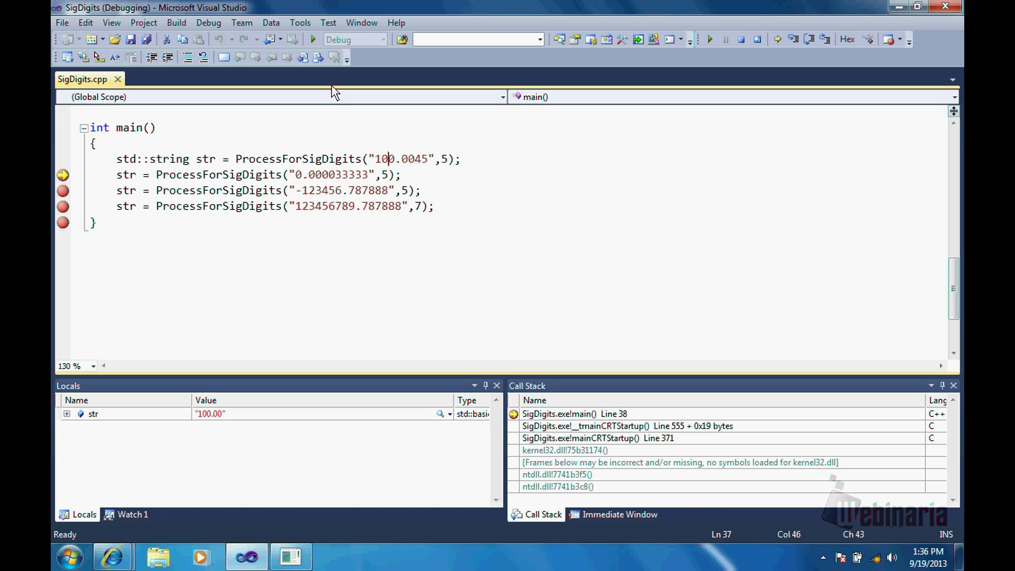
# - Continue through the 0.000033333 breakpoint, checking str, on to the final call's breakpoint
pyautogui.click(312, 40)
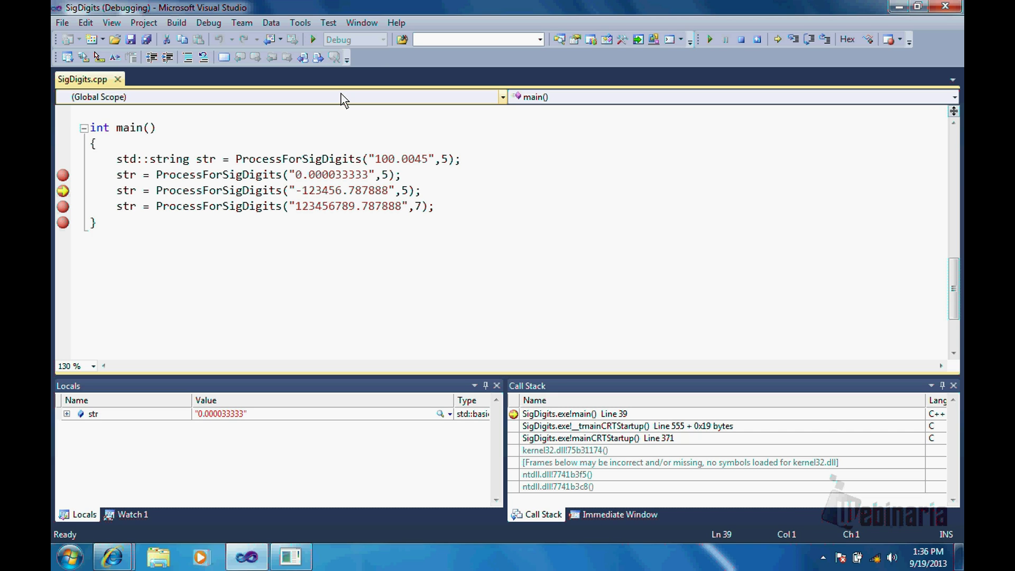
pyautogui.doubleClick(339, 177)
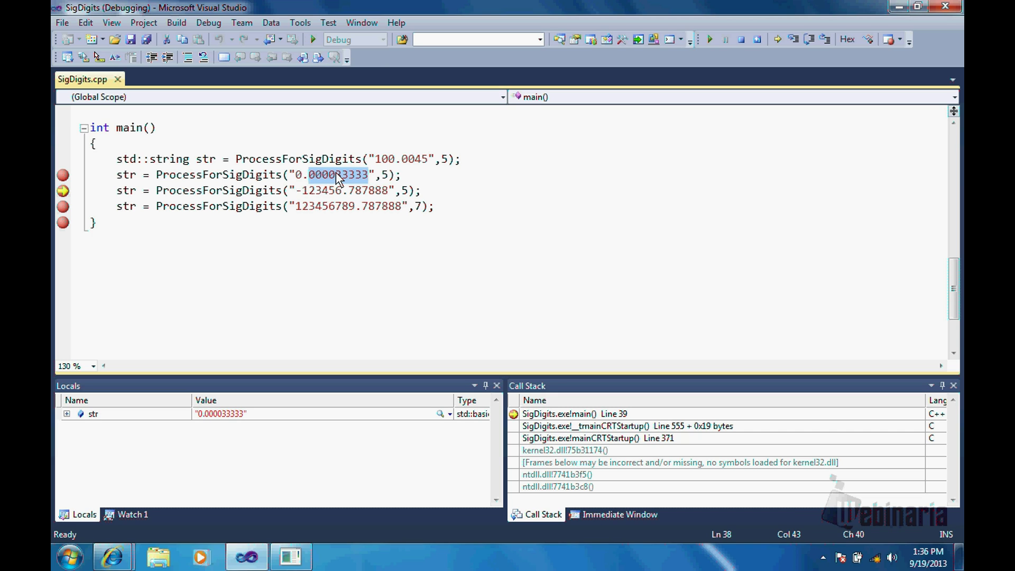
pyautogui.click(222, 416)
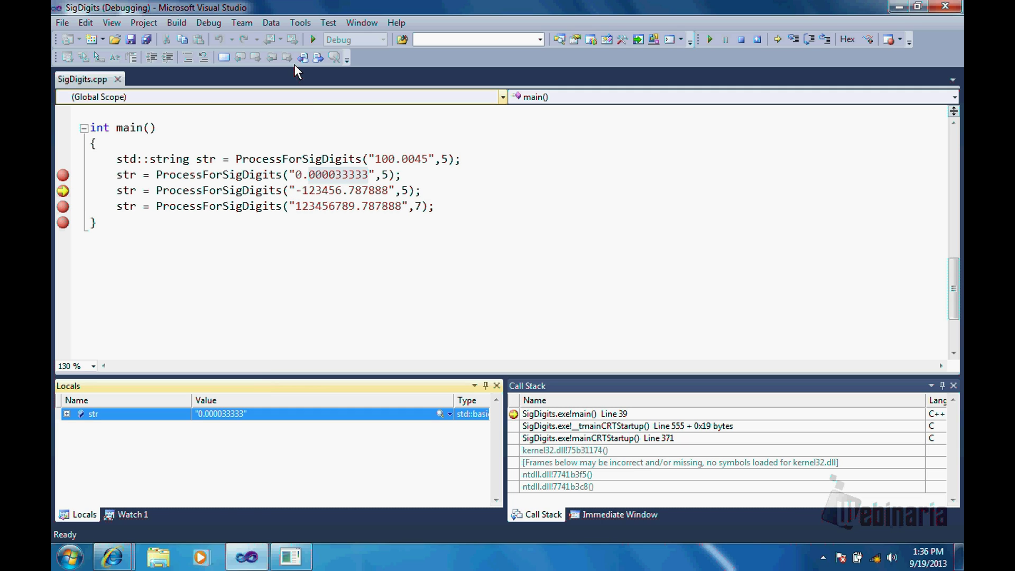
pyautogui.click(313, 40)
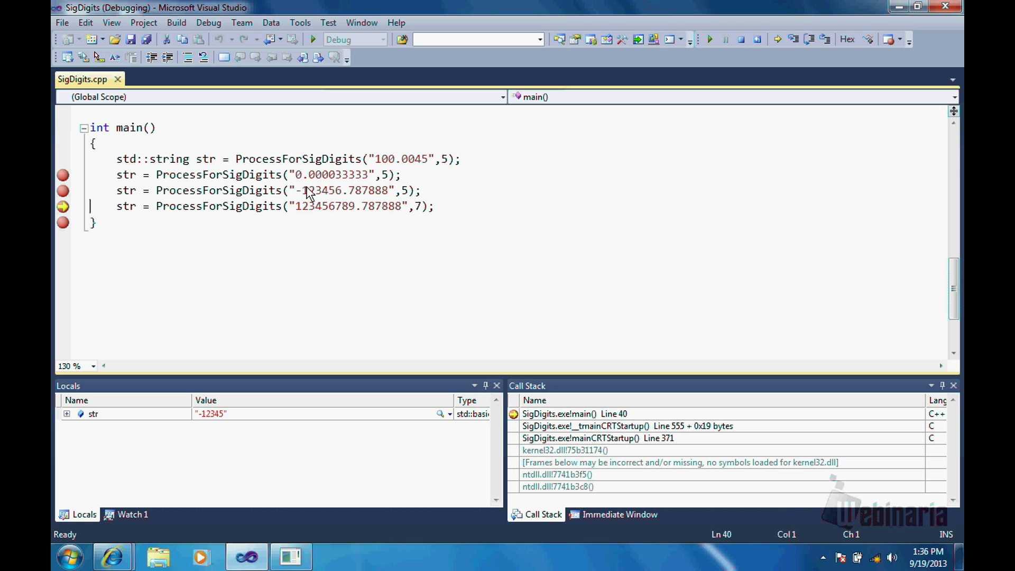
# - Check str for the -123456.787888 call, then continue to main's closing brace
pyautogui.moveTo(297, 191); pyautogui.dragTo(387, 193)
pyautogui.click(355, 193)
pyautogui.click(214, 416)
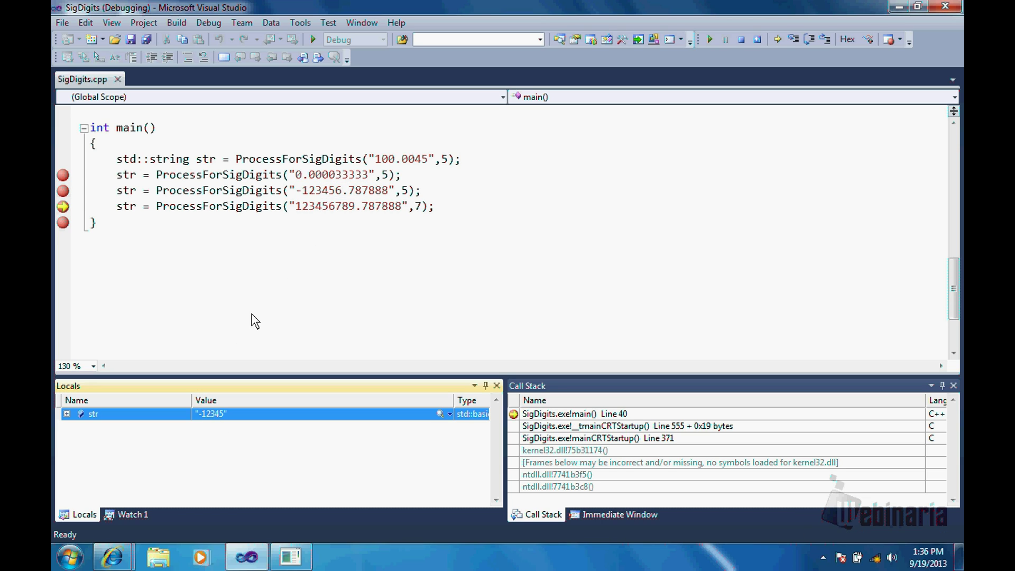
pyautogui.click(315, 192)
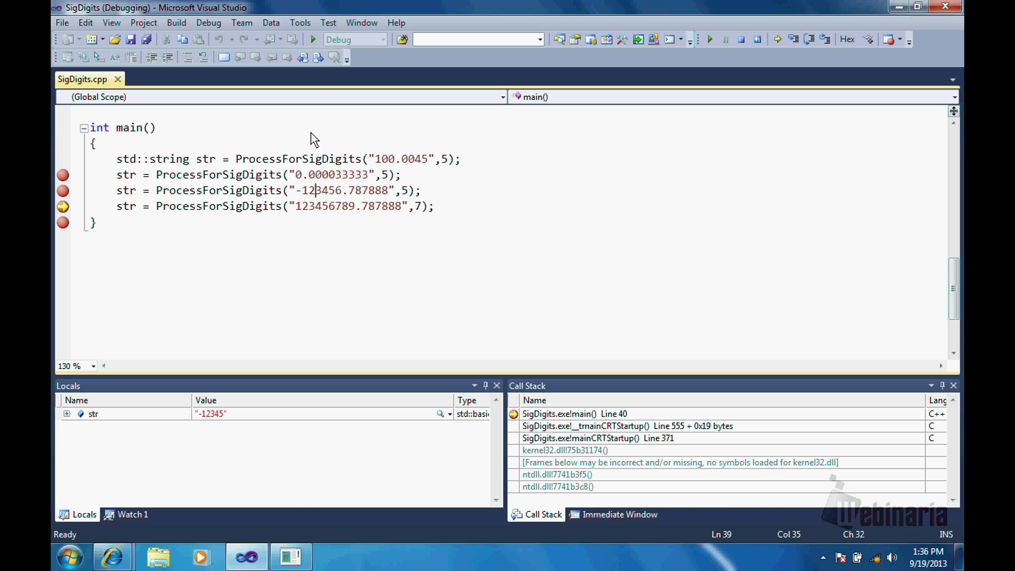
pyautogui.click(314, 39)
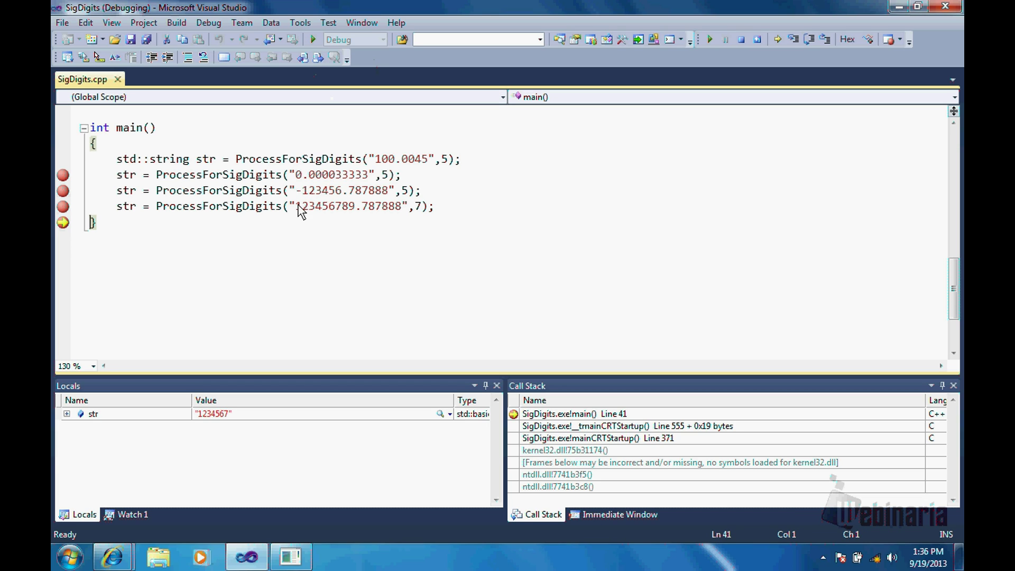
pyautogui.moveTo(297, 206); pyautogui.dragTo(402, 211)
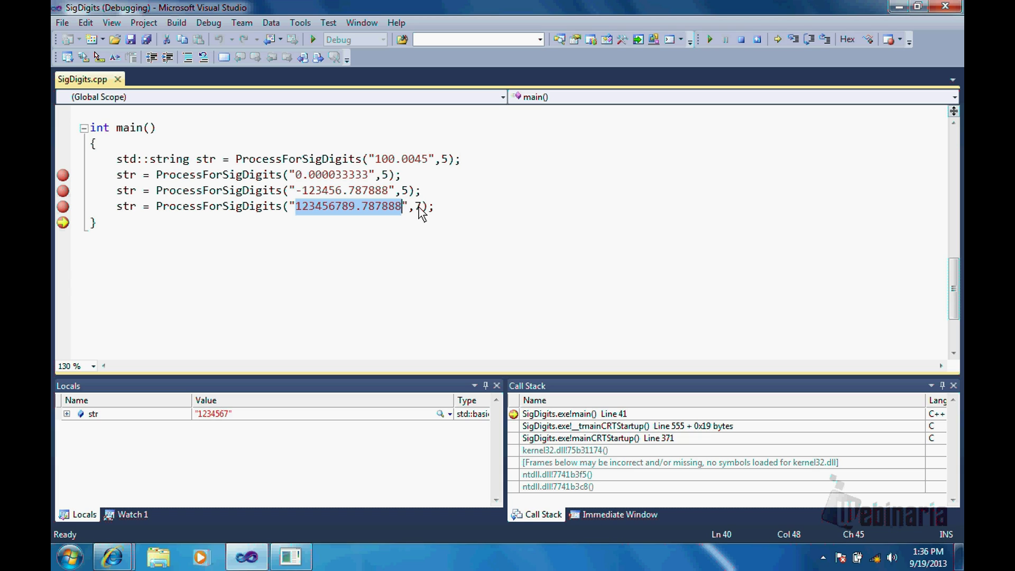
pyautogui.click(354, 207)
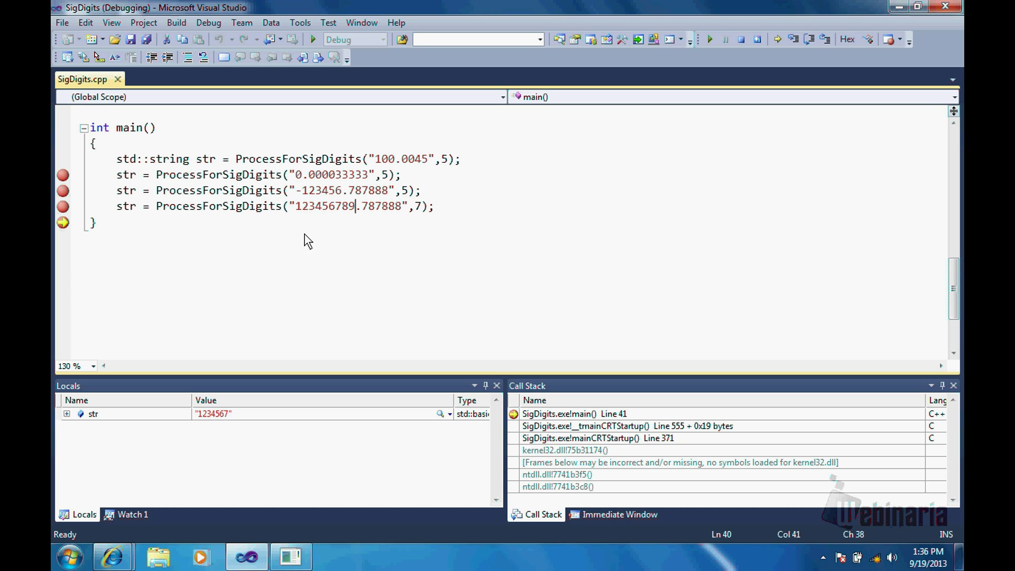
pyautogui.click(219, 416)
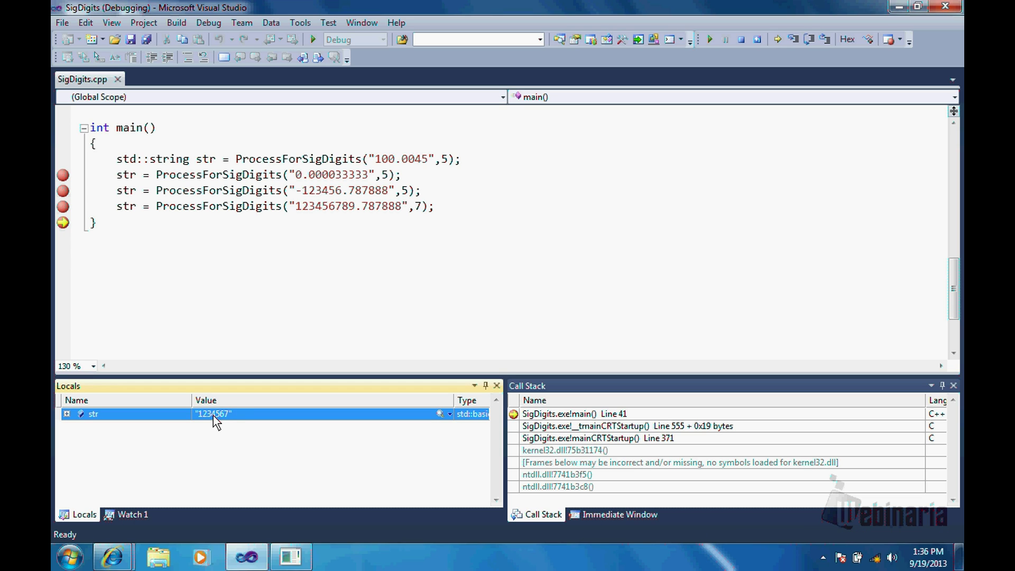
pyautogui.click(278, 321)
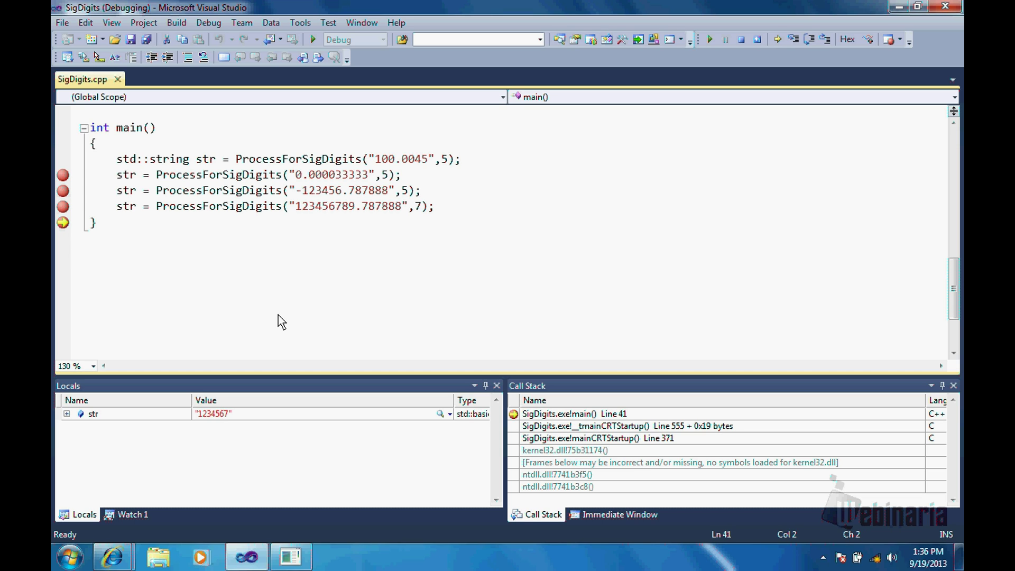